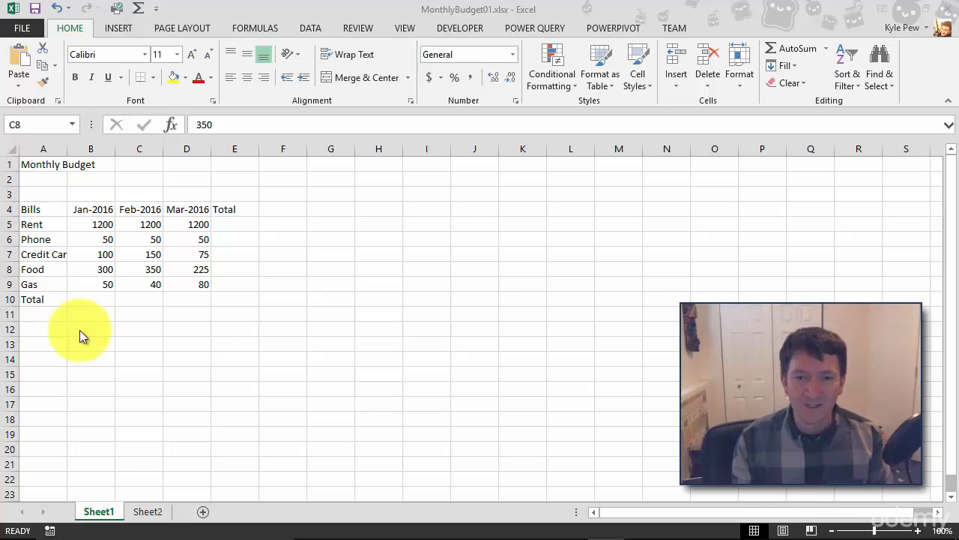
Step: Enter the formula =1200+50+100+300+50 in cell B10 as the January total and review it
{"action": "left_click", "coordinate": [81, 301]}
{"action": "left_click", "coordinate": [81, 301]}
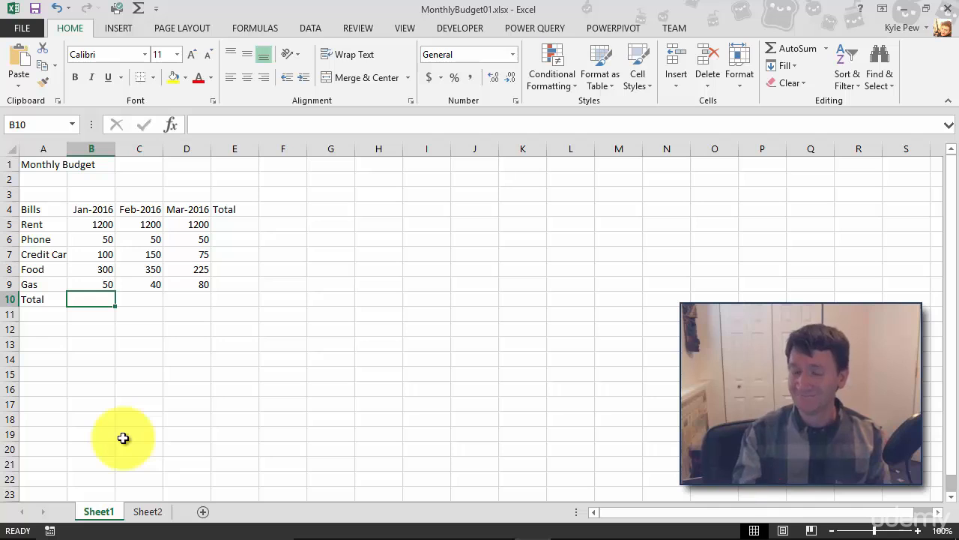
{"action": "type", "text": "="}
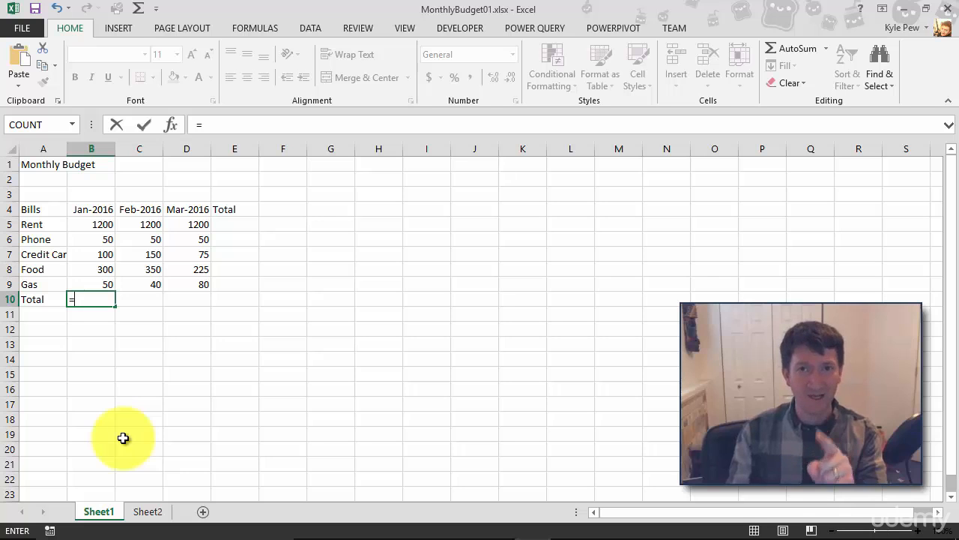
{"action": "type", "text": "1200"}
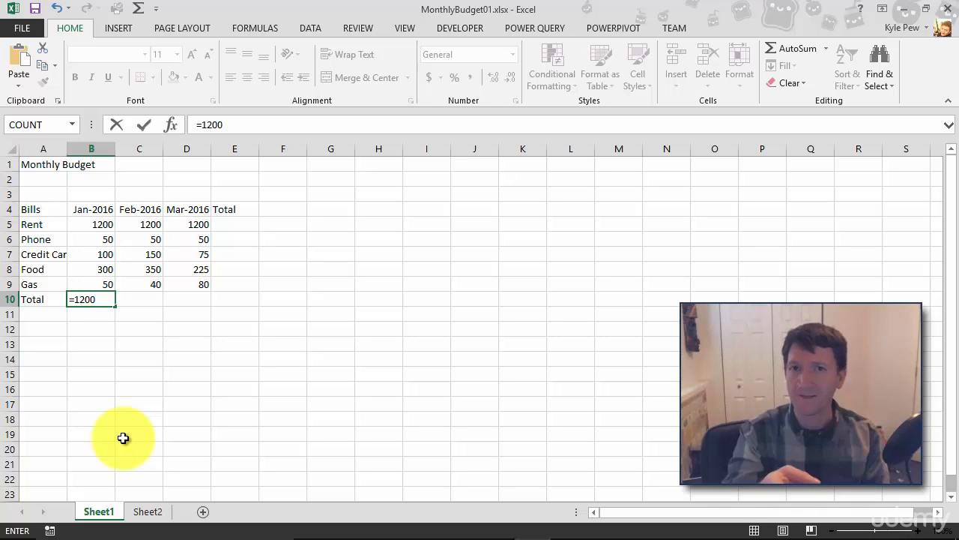
{"action": "type", "text": "+50"}
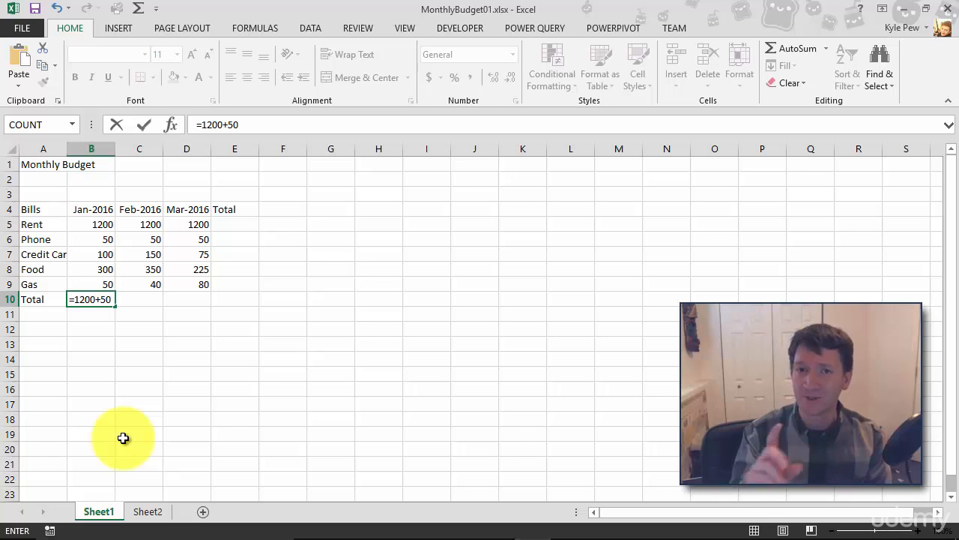
{"action": "type", "text": "+1"}
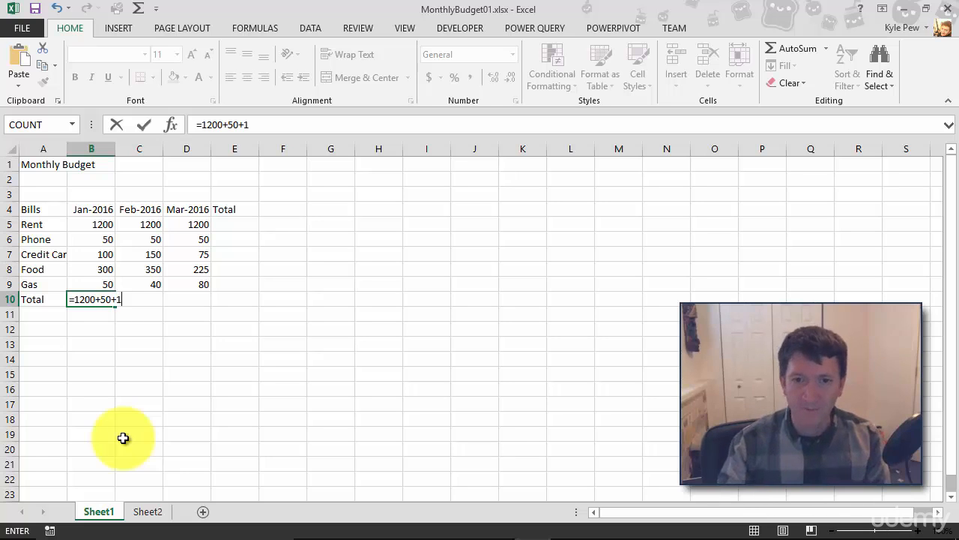
{"action": "type", "text": "00+300+50"}
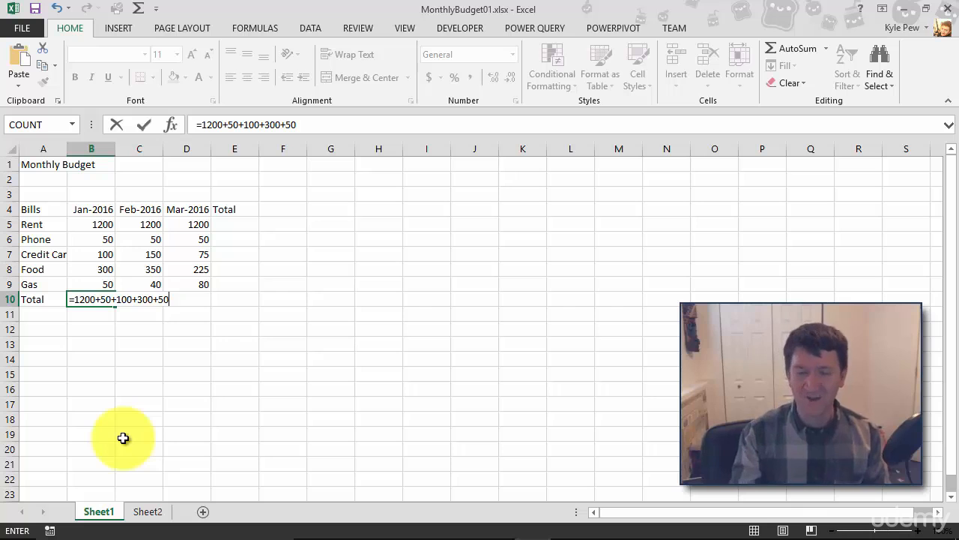
{"action": "key", "text": "Return"}
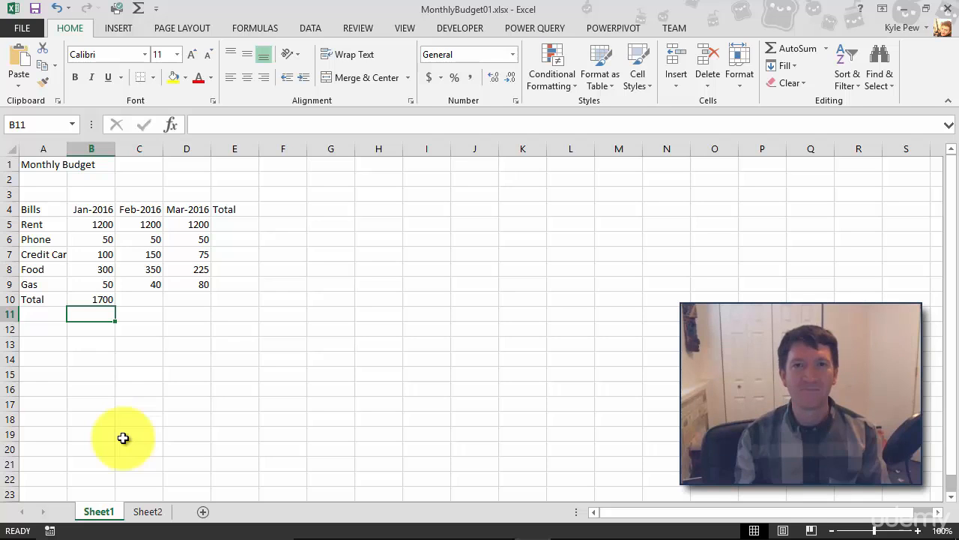
{"action": "double_click", "coordinate": [92, 299]}
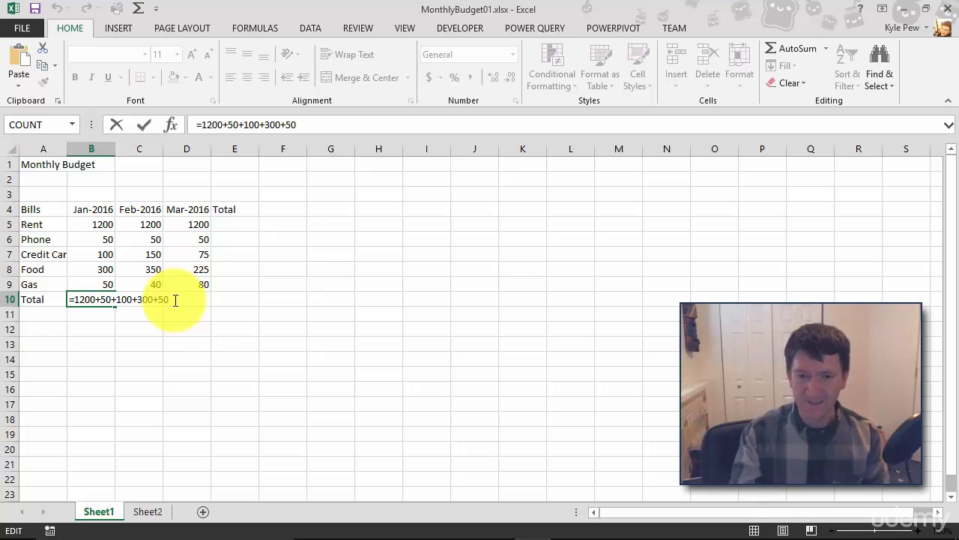
{"action": "key", "text": "Return"}
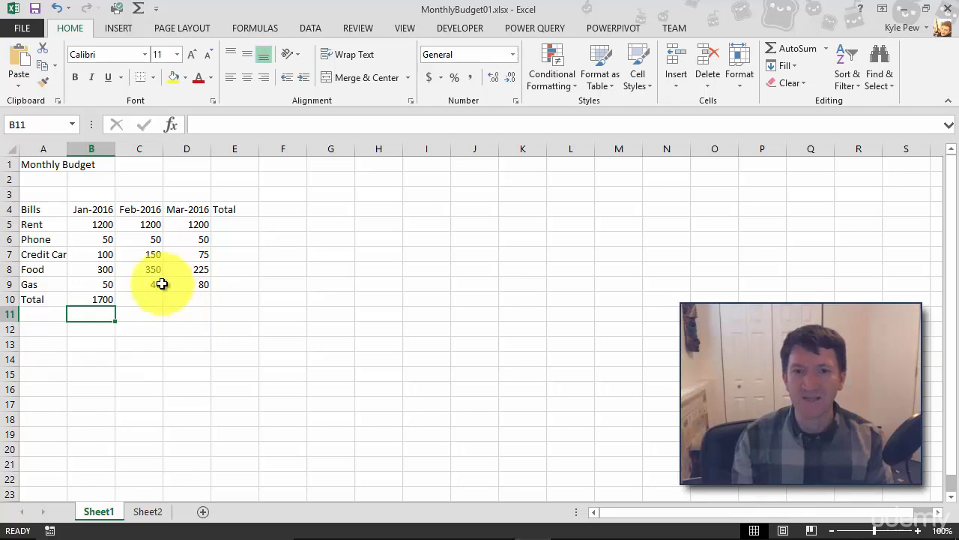
Step: Change the January rent in B5 to 1500 and check the January total's formula in B10
{"action": "left_click", "coordinate": [96, 229]}
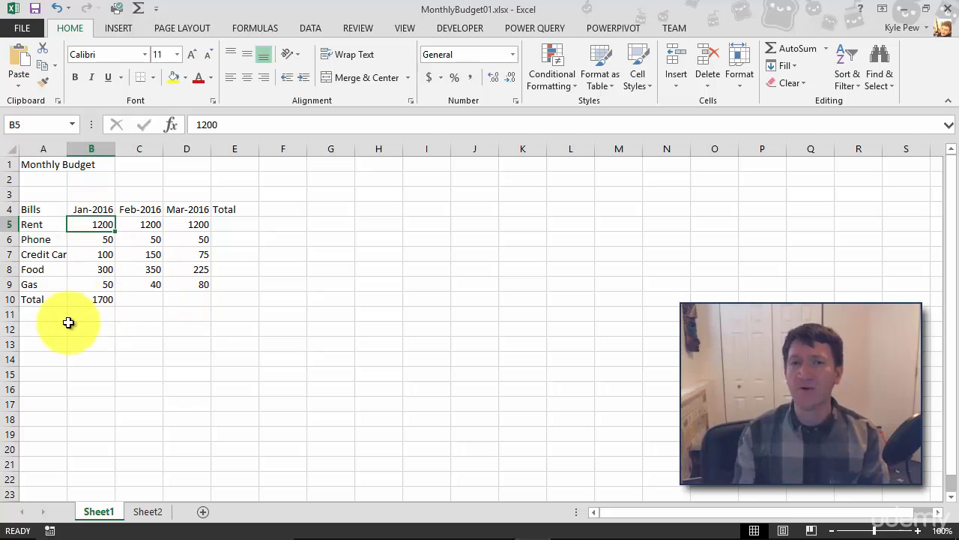
{"action": "type", "text": "1500"}
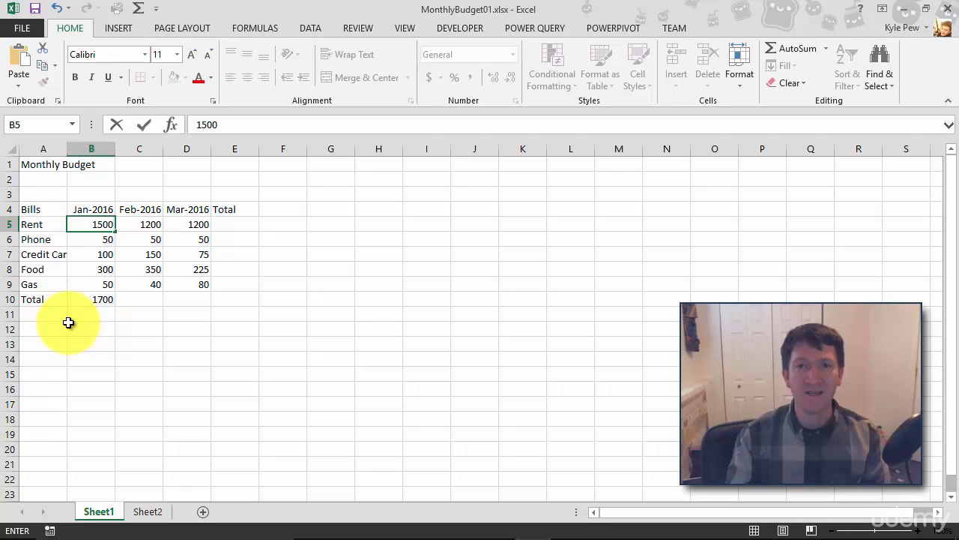
{"action": "key", "text": "Return"}
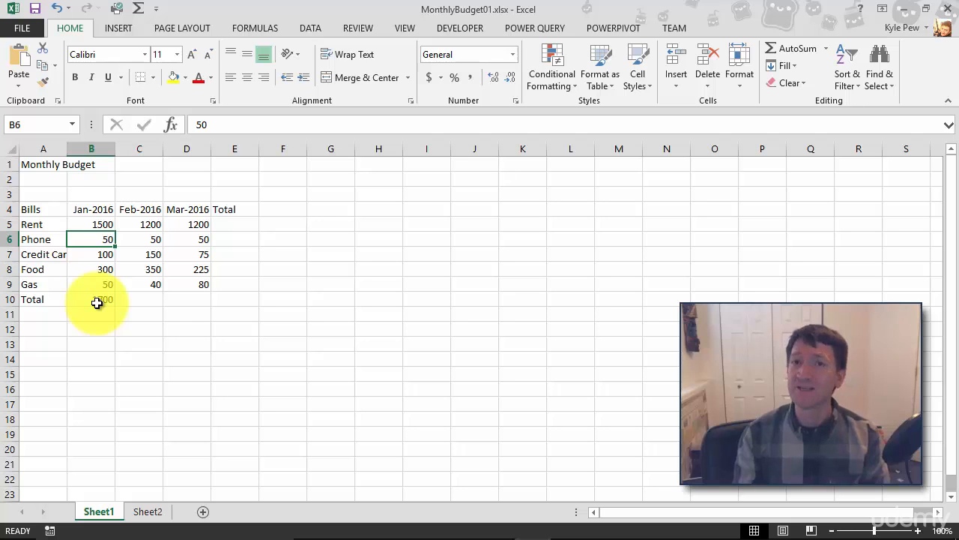
{"action": "double_click", "coordinate": [89, 302]}
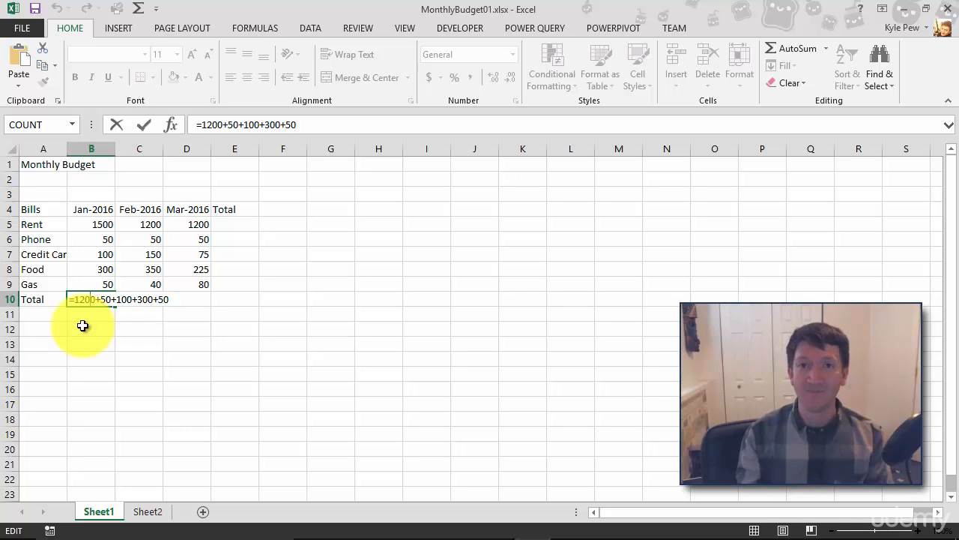
{"action": "key", "text": "Return"}
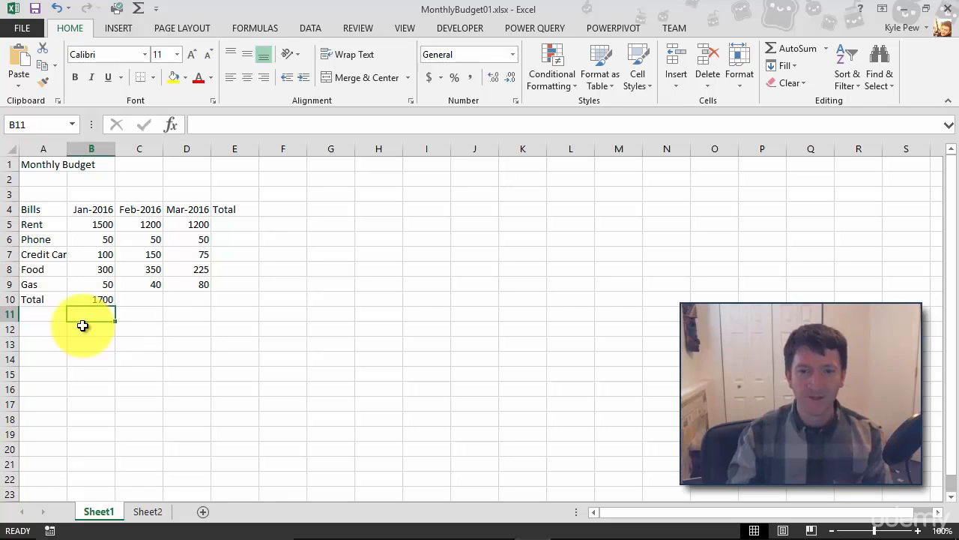
Step: Replace the January total in B10 with the cell-reference formula =B5+B6+B7+B8+B9
{"action": "key", "text": "Up"}
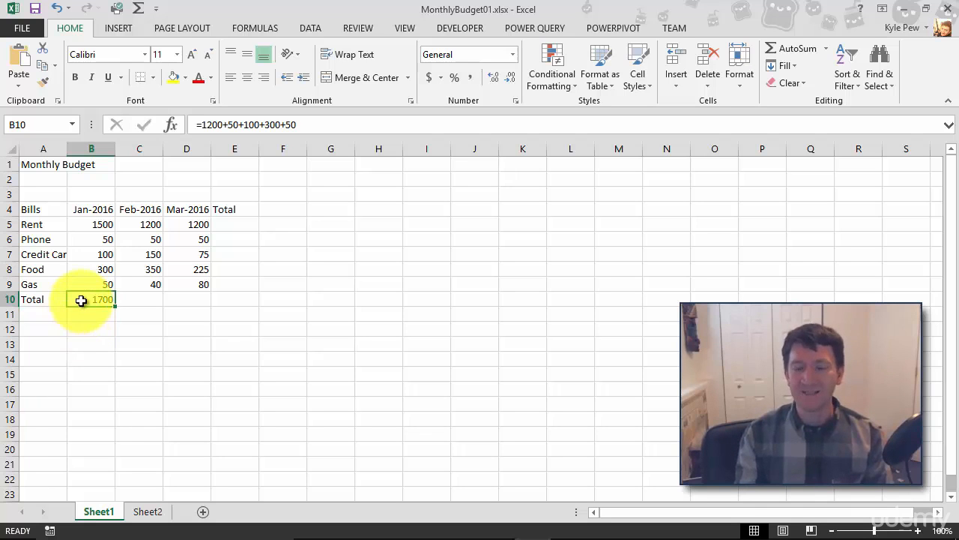
{"action": "key", "text": "Delete"}
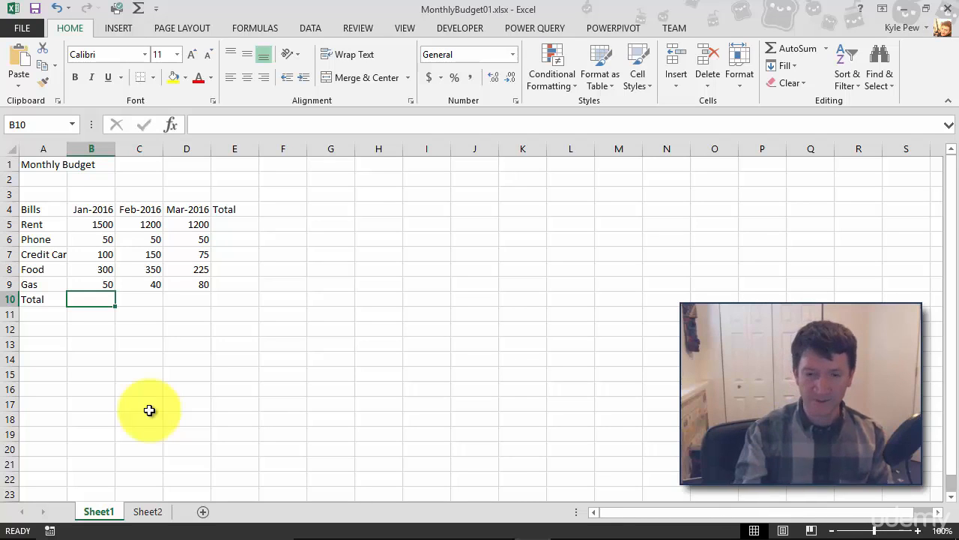
{"action": "type", "text": "="}
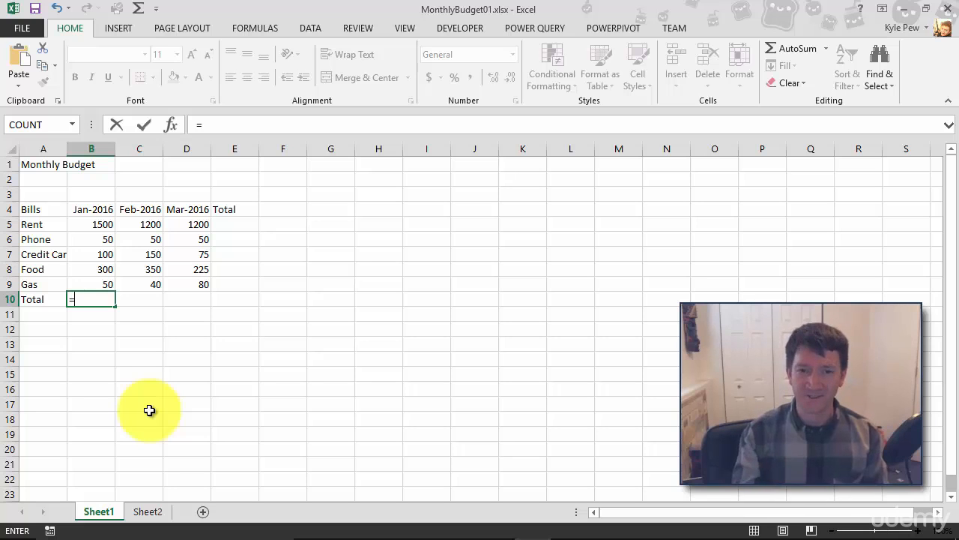
{"action": "type", "text": "b5"}
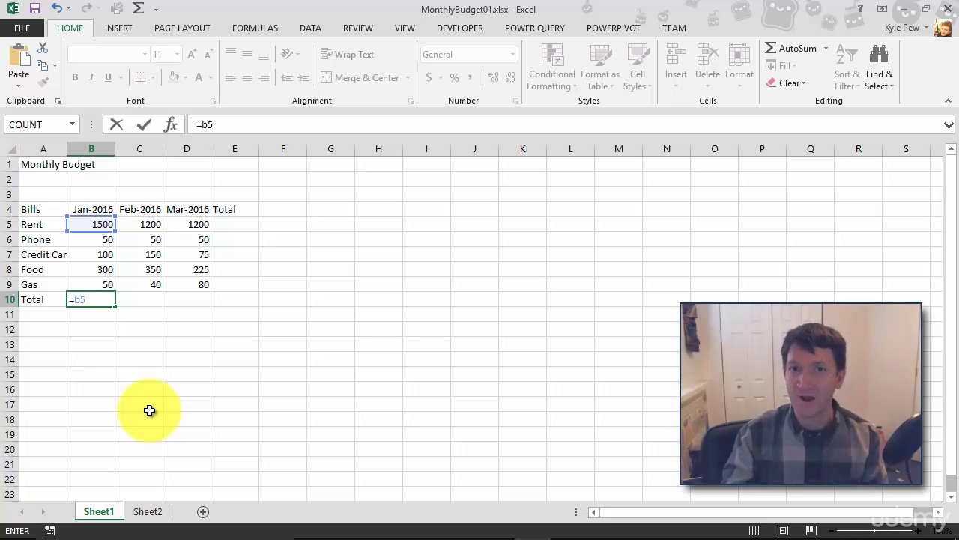
{"action": "type", "text": "+"}
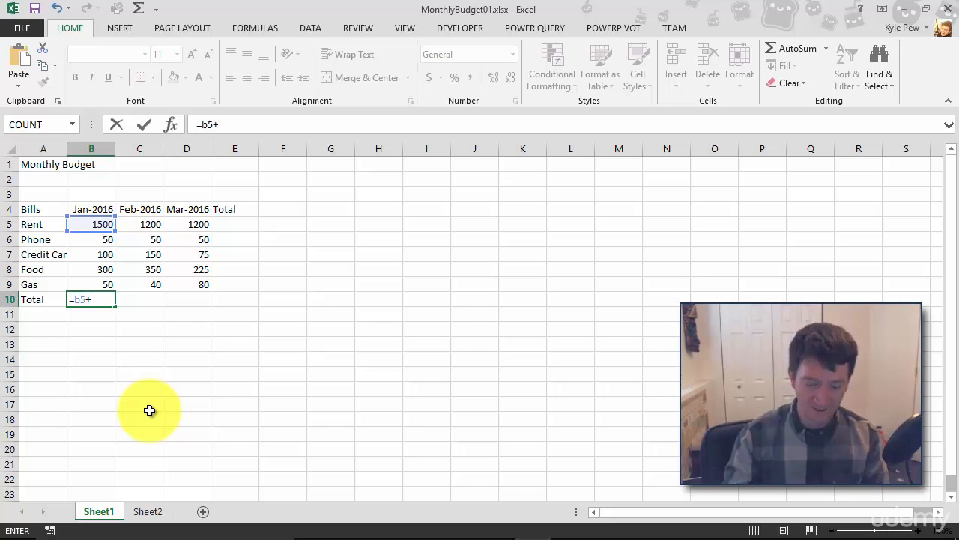
{"action": "type", "text": "b6"}
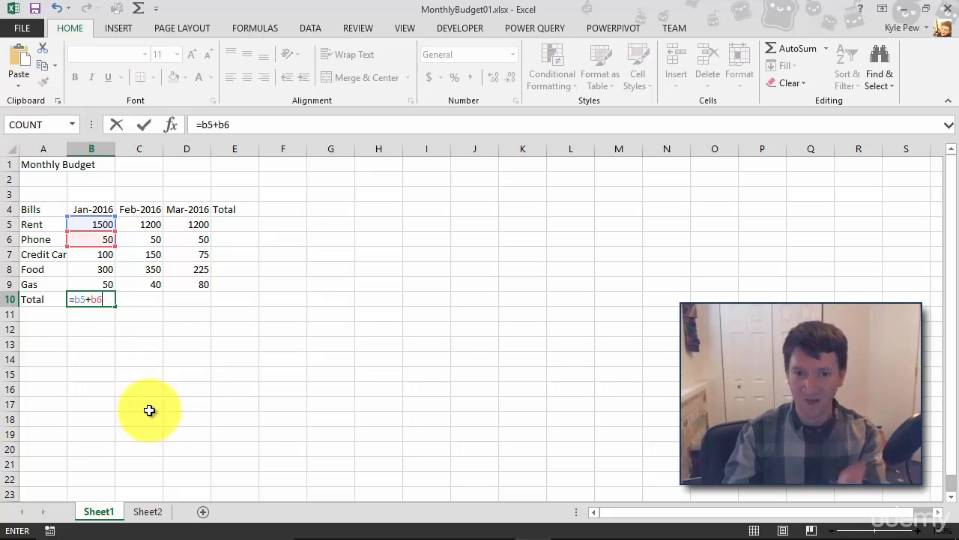
{"action": "type", "text": "+b7+b"}
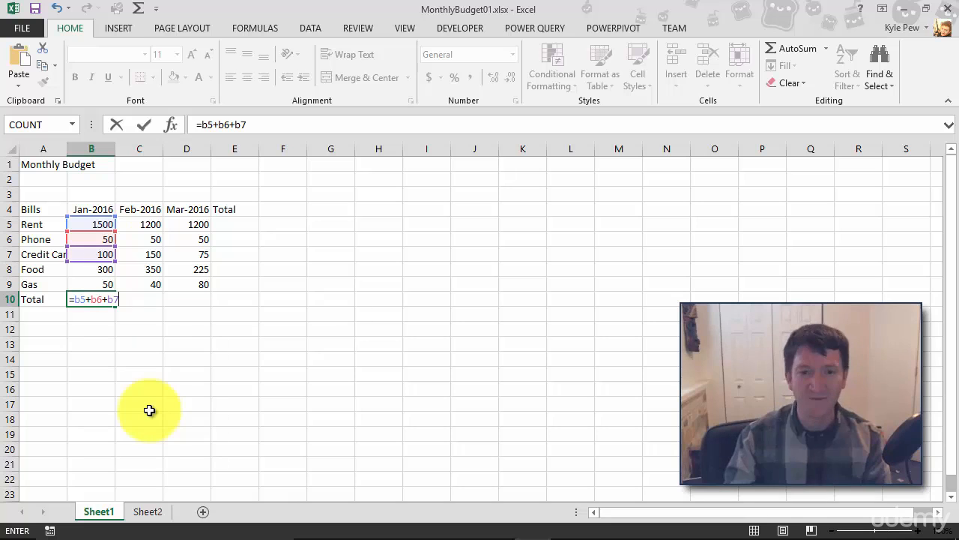
{"action": "type", "text": "8+b9"}
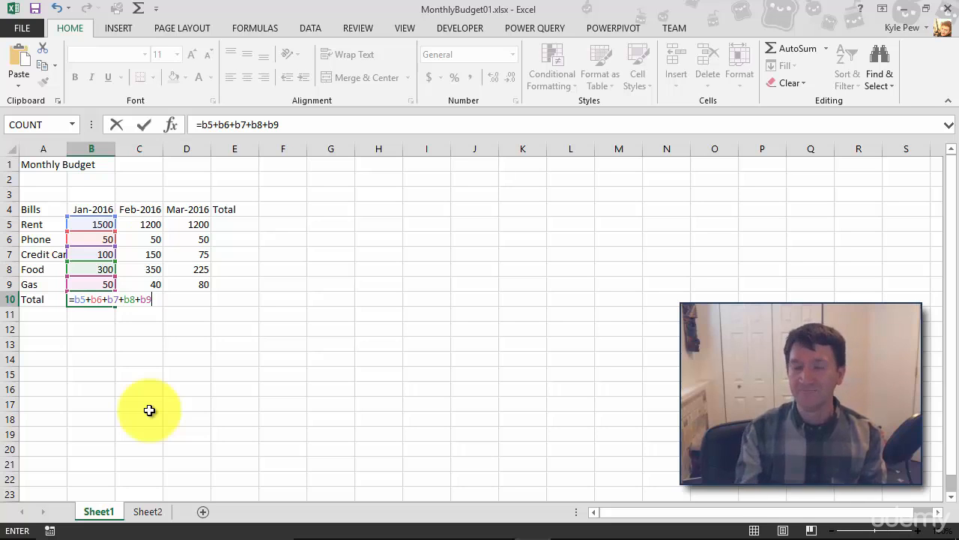
{"action": "key", "text": "Return"}
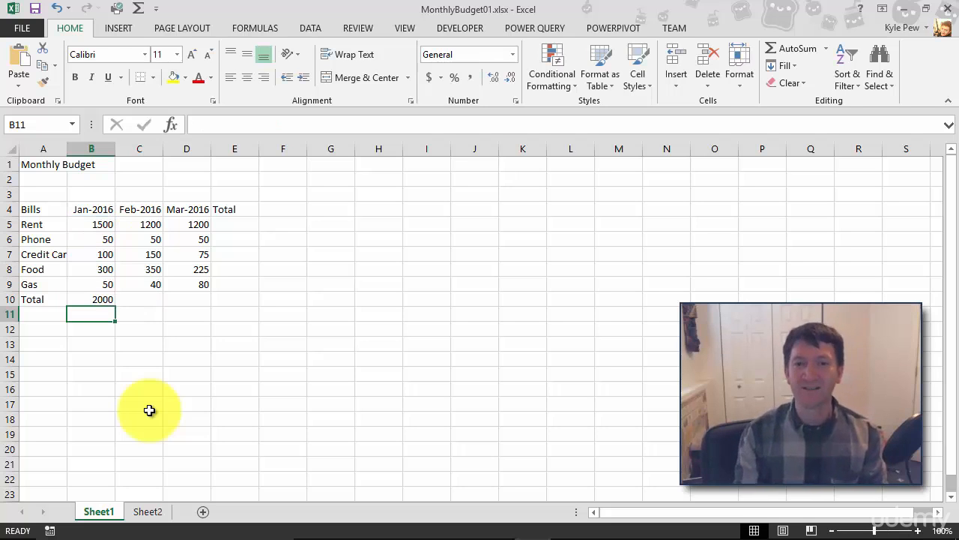
Step: Set the January rent in B5 to 1200
{"action": "left_click", "coordinate": [82, 222]}
{"action": "double_click", "coordinate": [77, 223]}
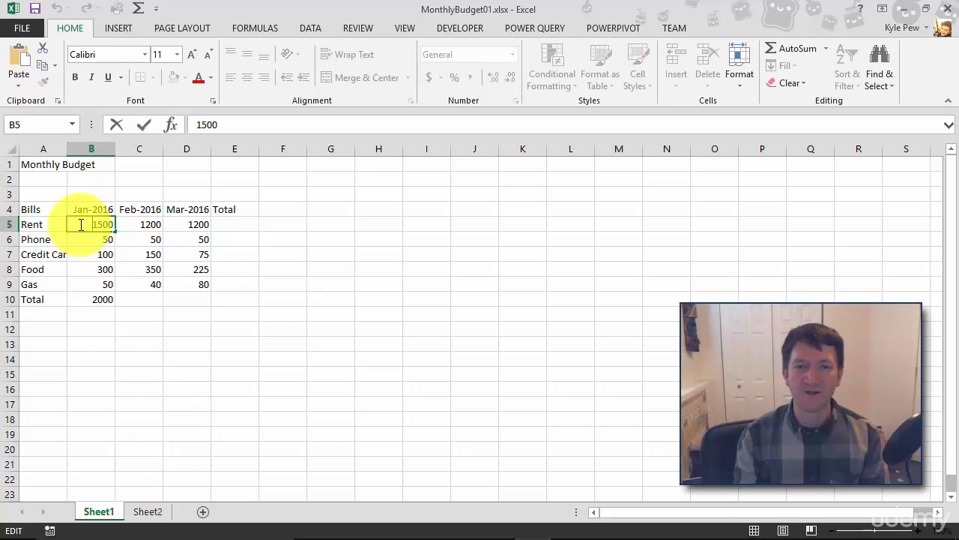
{"action": "key", "text": "BackSpace"}
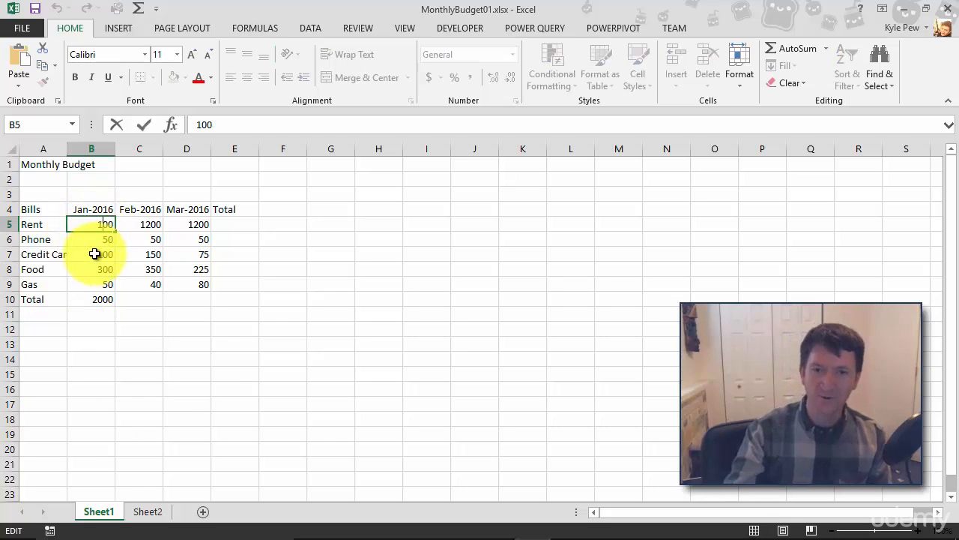
{"action": "type", "text": "2"}
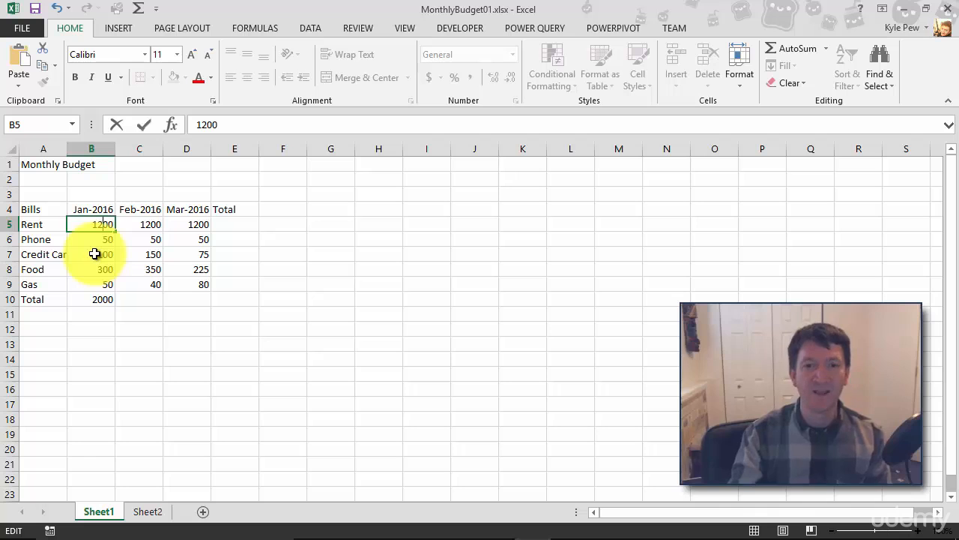
{"action": "key", "text": "Return"}
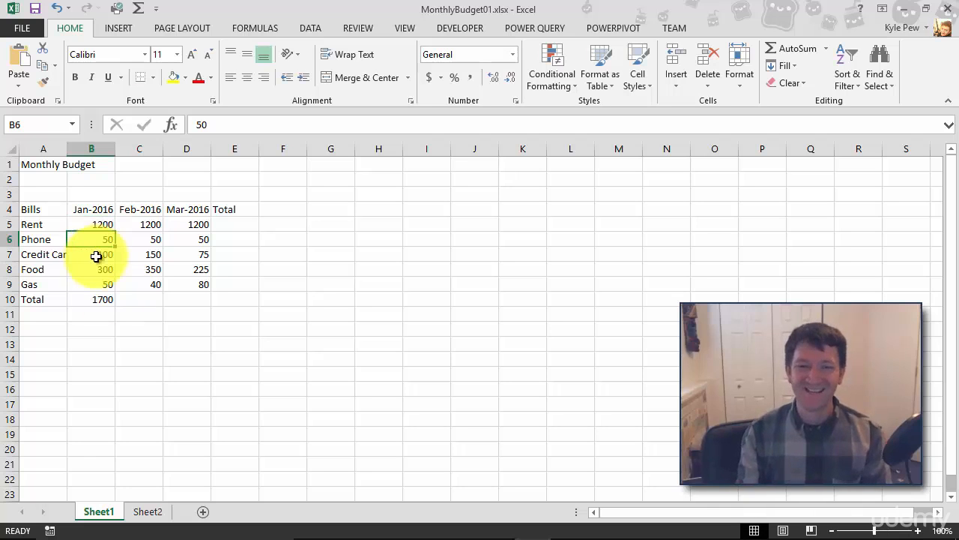
Step: Examine which cells the January total's formula in B10 refers to, leaving the formula as it is
{"action": "left_click", "coordinate": [81, 298]}
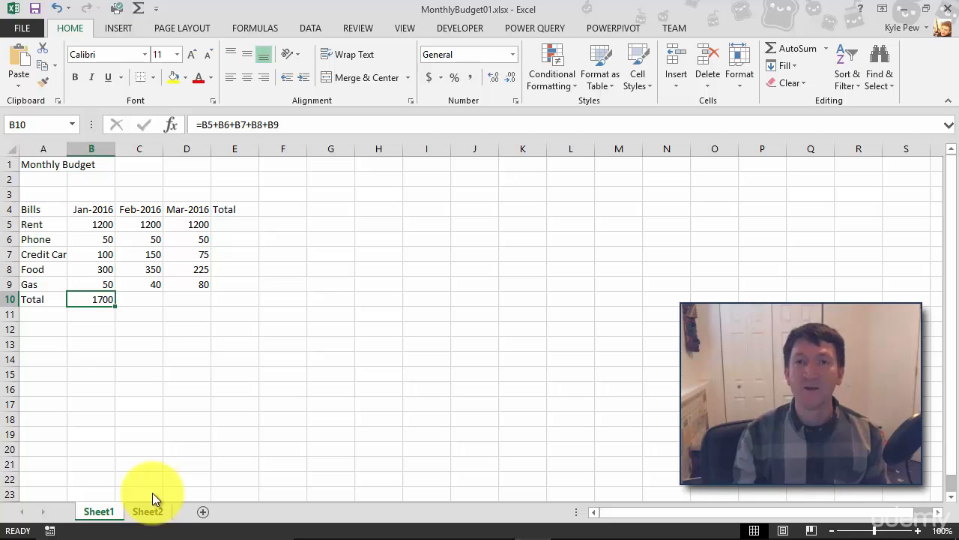
{"action": "double_click", "coordinate": [93, 301]}
{"action": "left_click", "coordinate": [153, 300]}
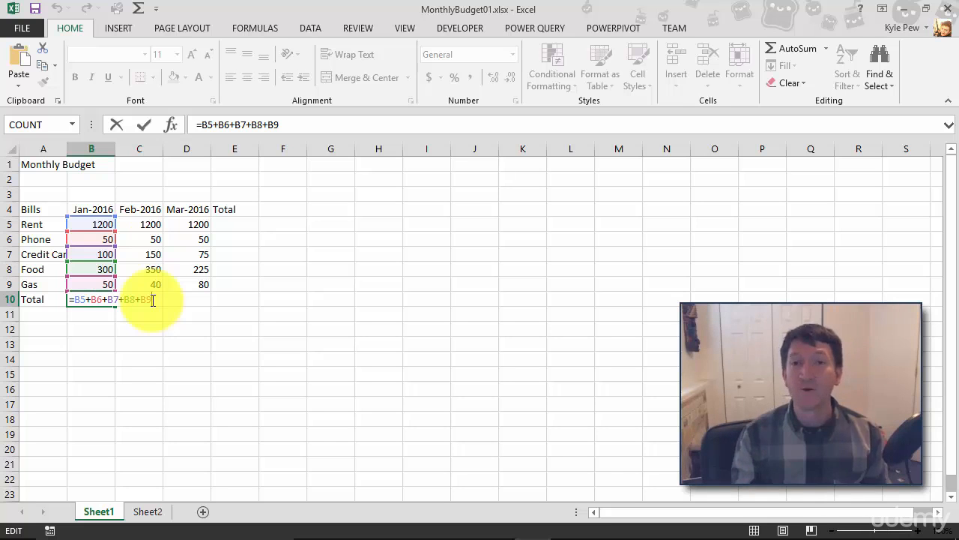
{"action": "key", "text": "Return"}
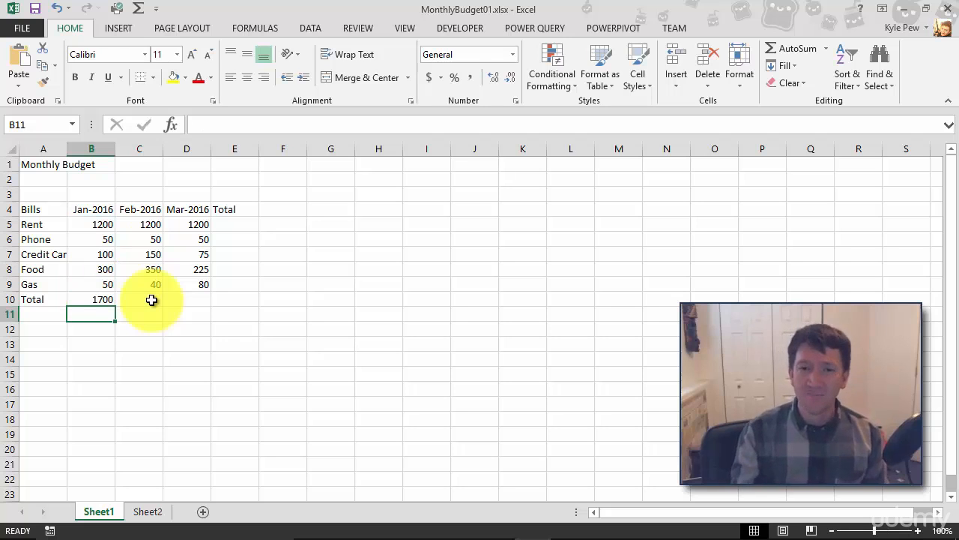